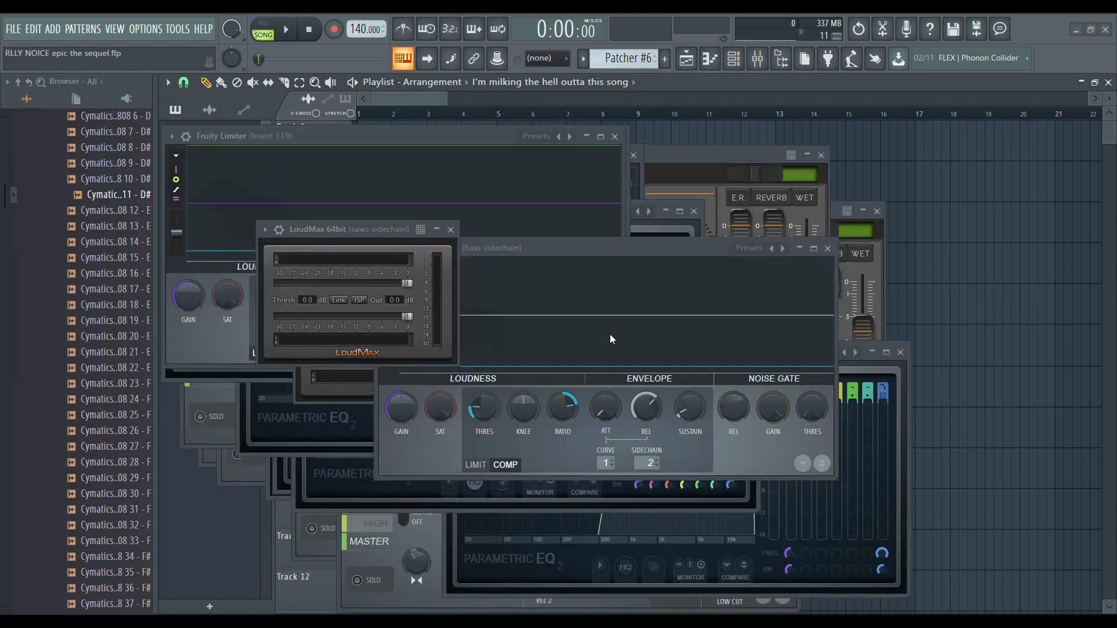
Step: Clear the open plugin windows and play the song with the mixer showing, toggling LoudMax on the master track
key(F12)
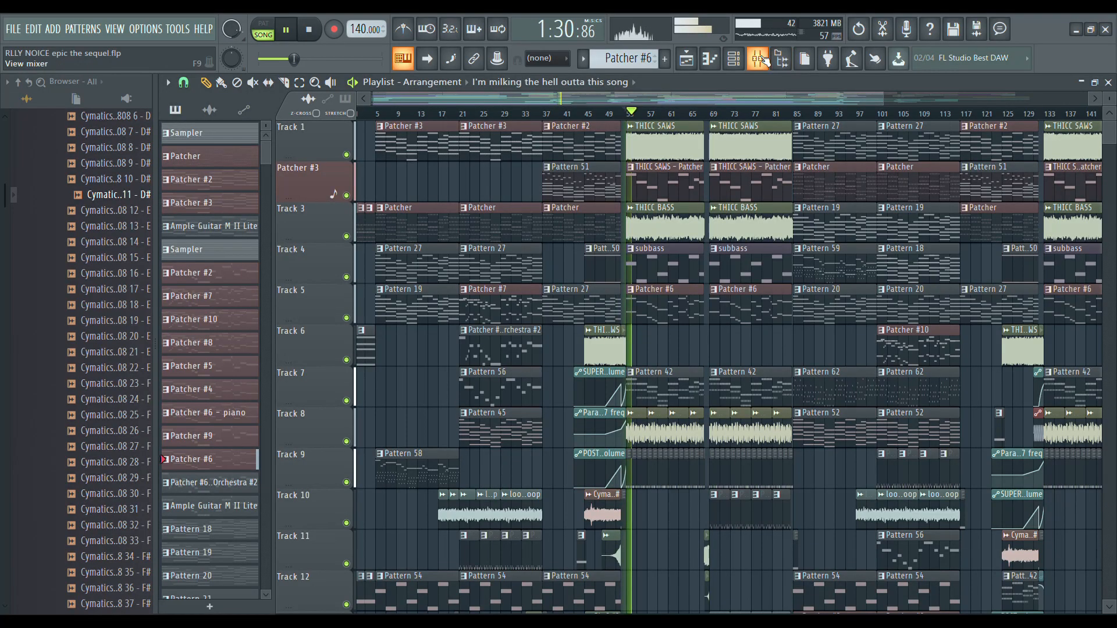
click(757, 58)
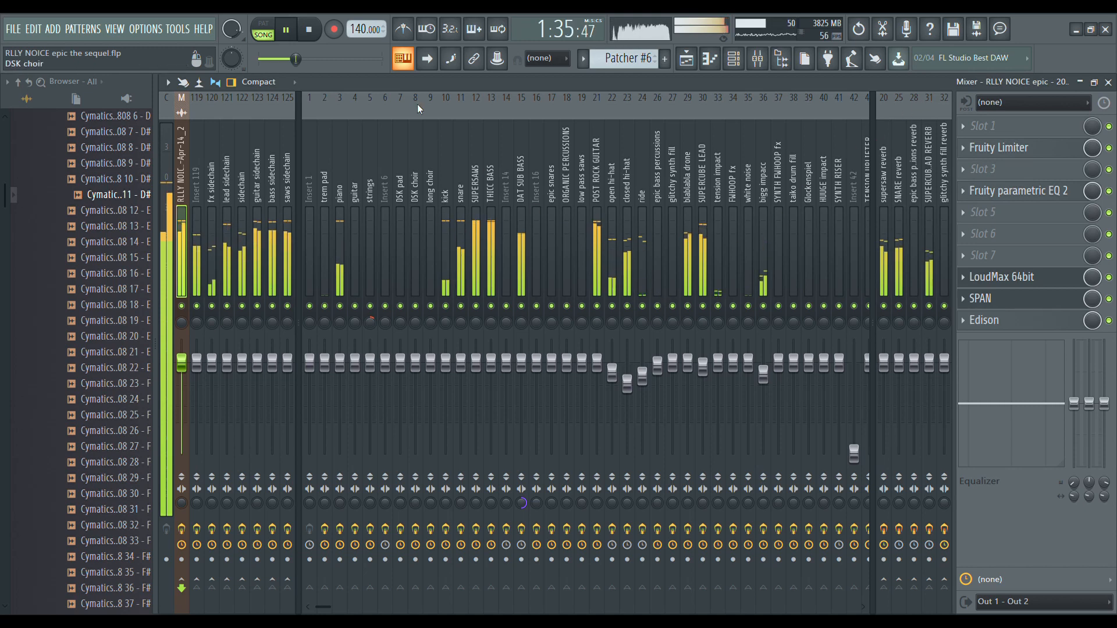
click(286, 31)
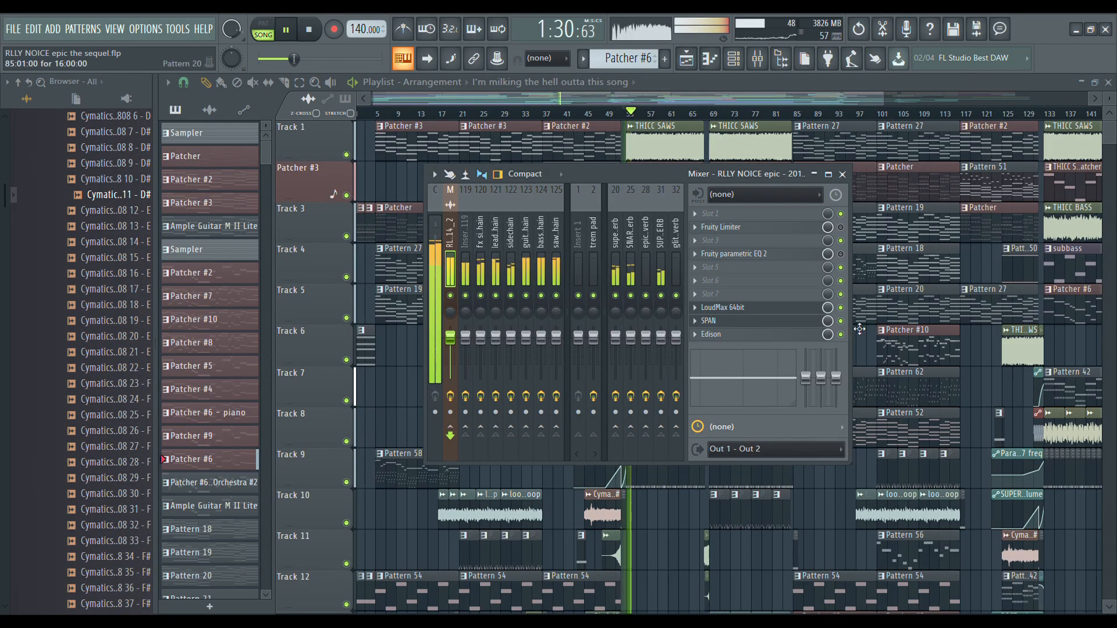
click(841, 308)
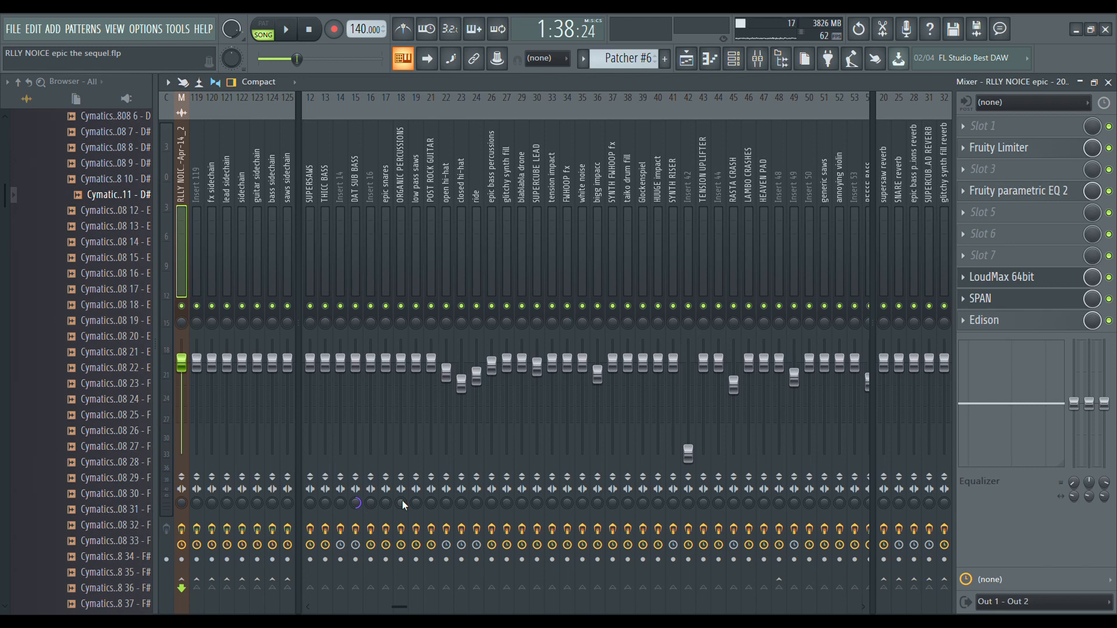
Step: Look through the mixer's insert tracks and the docked reverb tracks, including supersaw reverb and SNARE reverb
drag(396, 608, 454, 582)
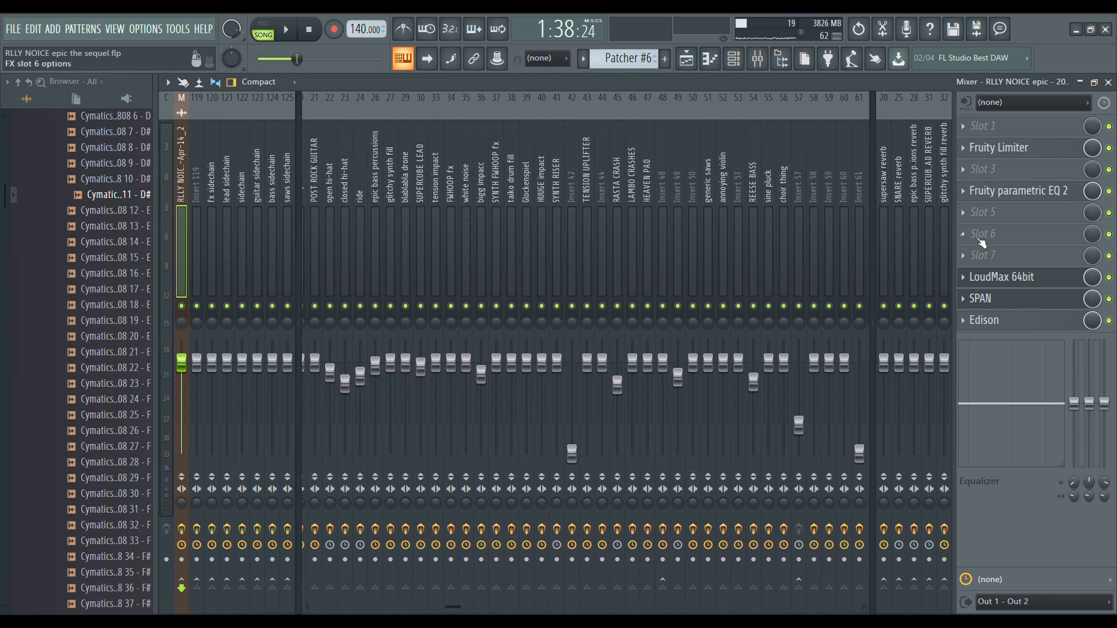
click(887, 250)
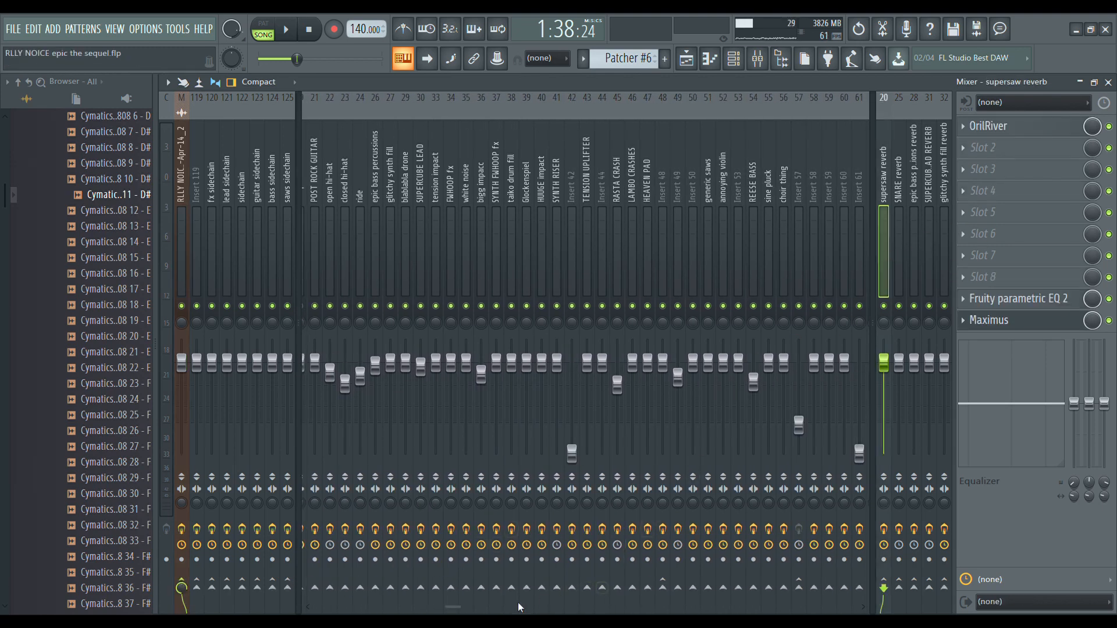
drag(461, 604, 342, 530)
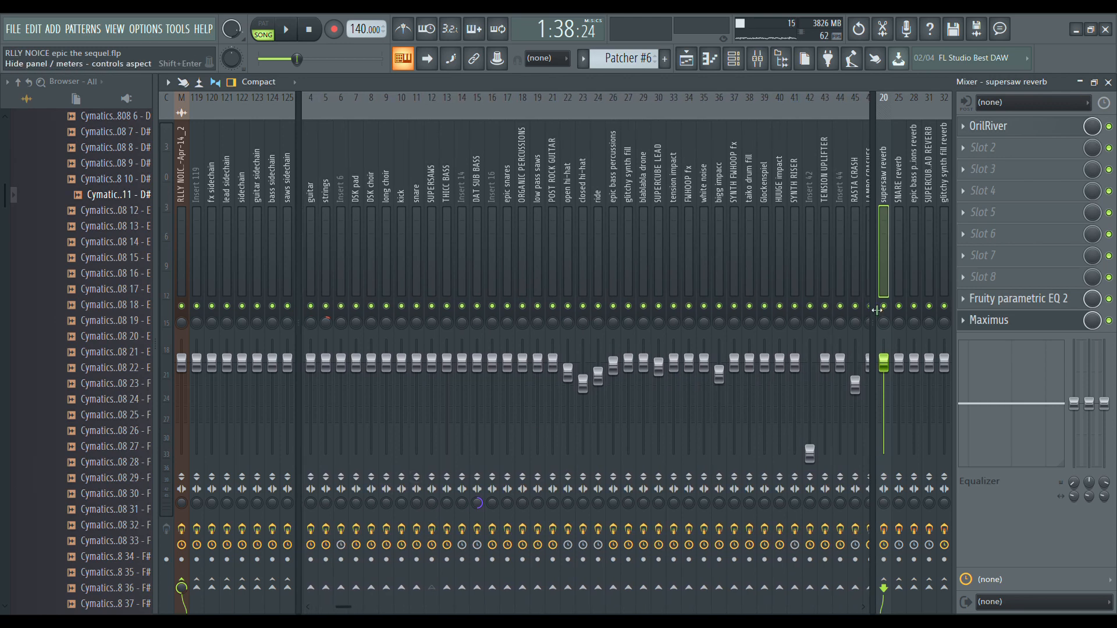
click(900, 235)
click(948, 243)
click(878, 250)
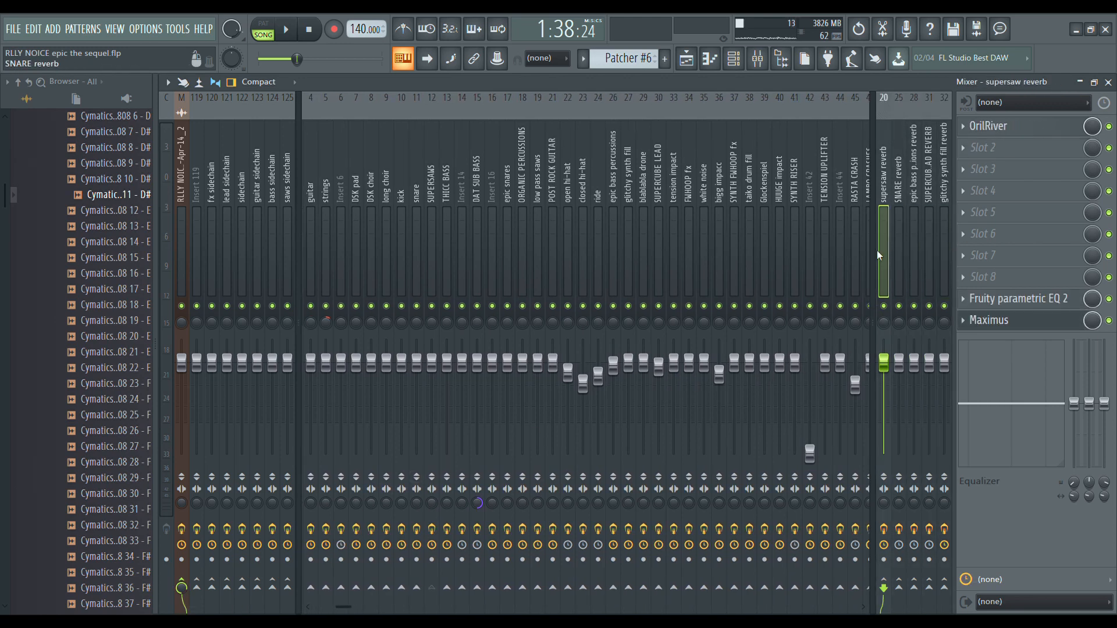
click(919, 251)
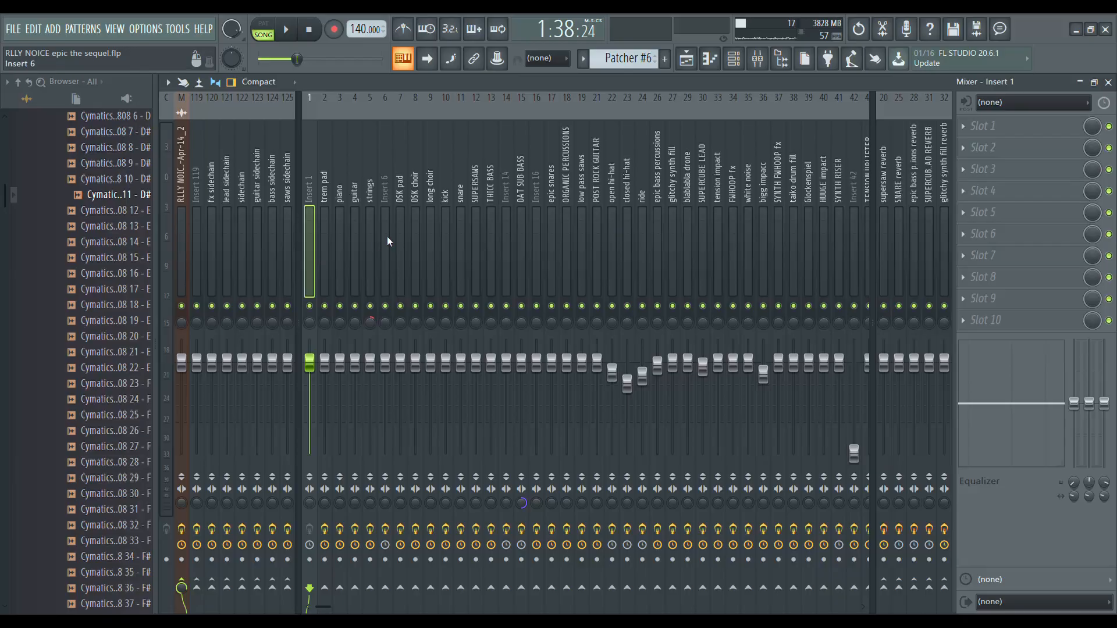
Step: Browse the mixer tracks, inspect the snare's effect chain and open its Fruity Balance
drag(318, 234, 890, 232)
drag(783, 607, 175, 561)
drag(309, 363, 309, 454)
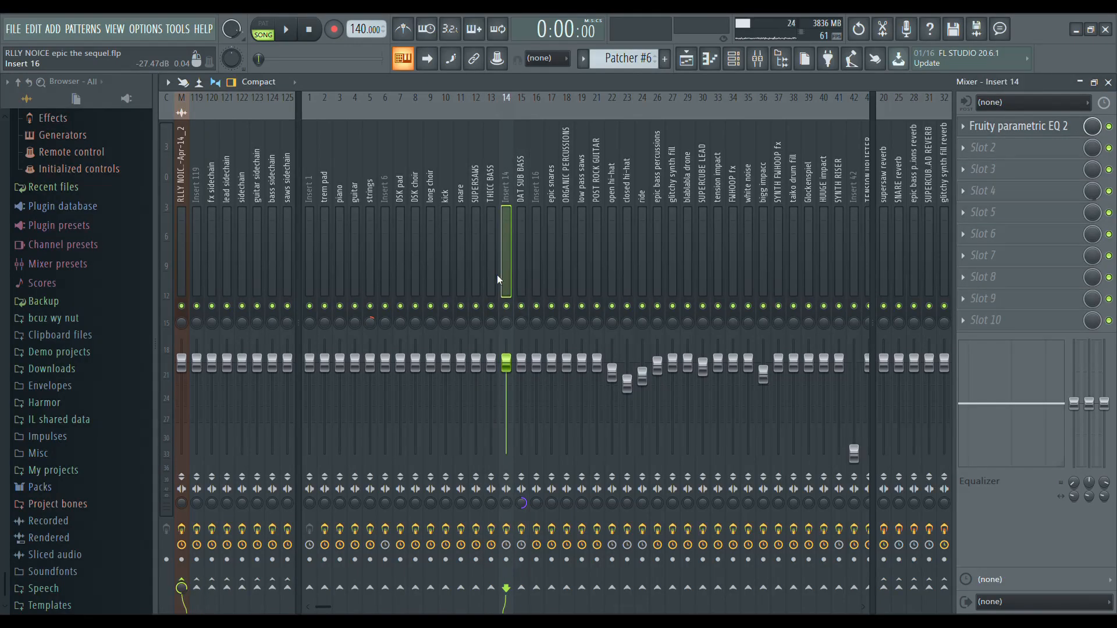
click(481, 273)
click(454, 274)
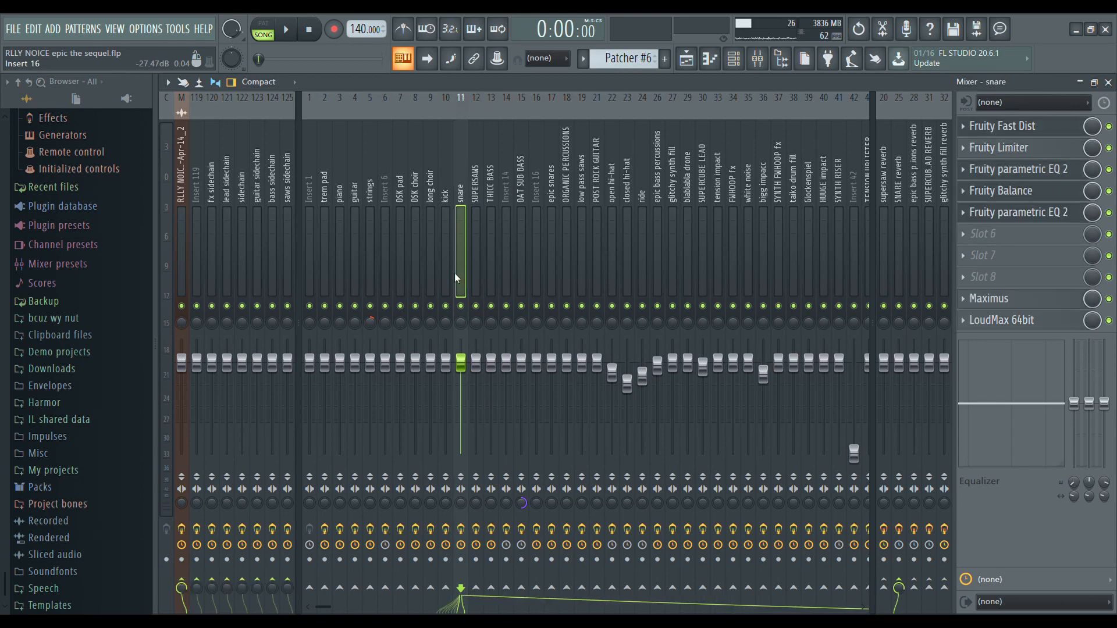
click(1000, 191)
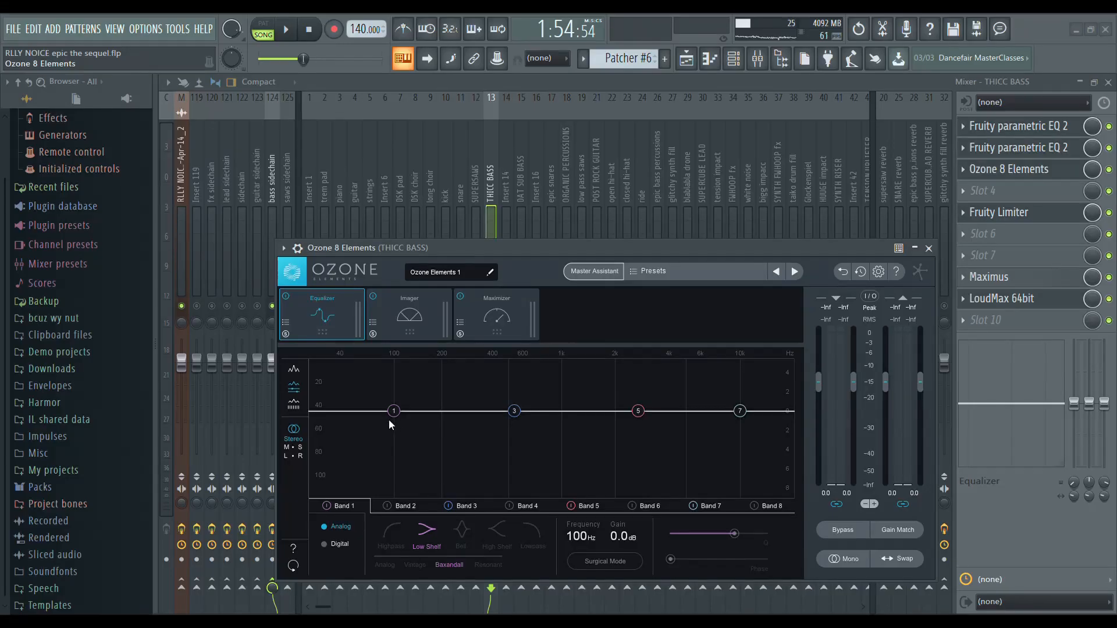
Step: Change Ozone 8 equalizer band 1 on THICC BASS to a Brickwall highpass and raise its cutoff to about 164 Hz
right_click(390, 412)
mouse_move(440, 463)
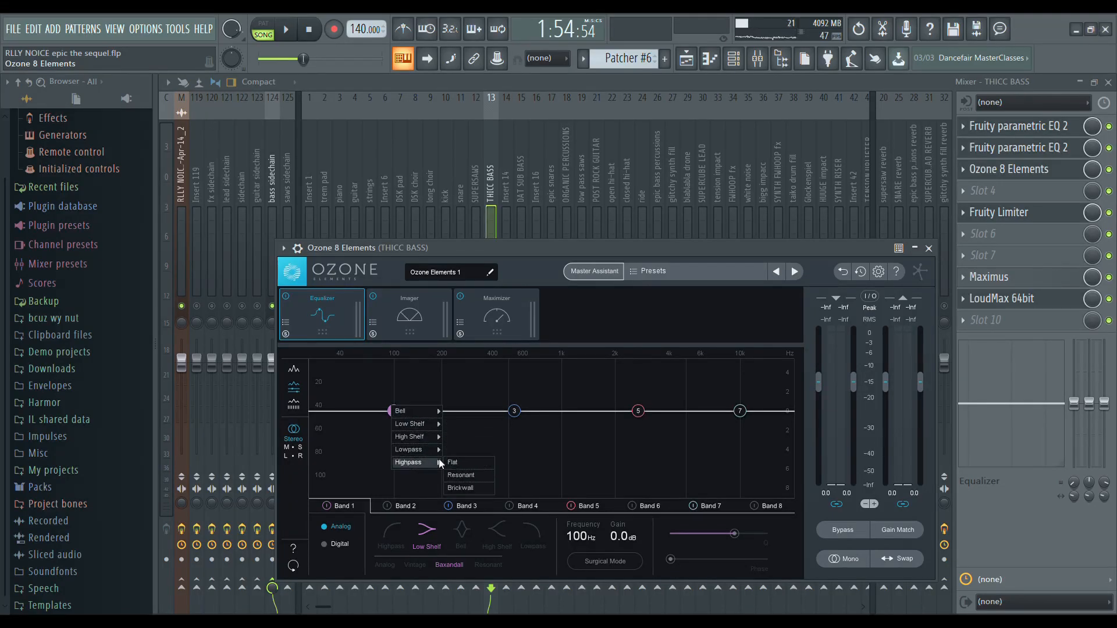
click(423, 372)
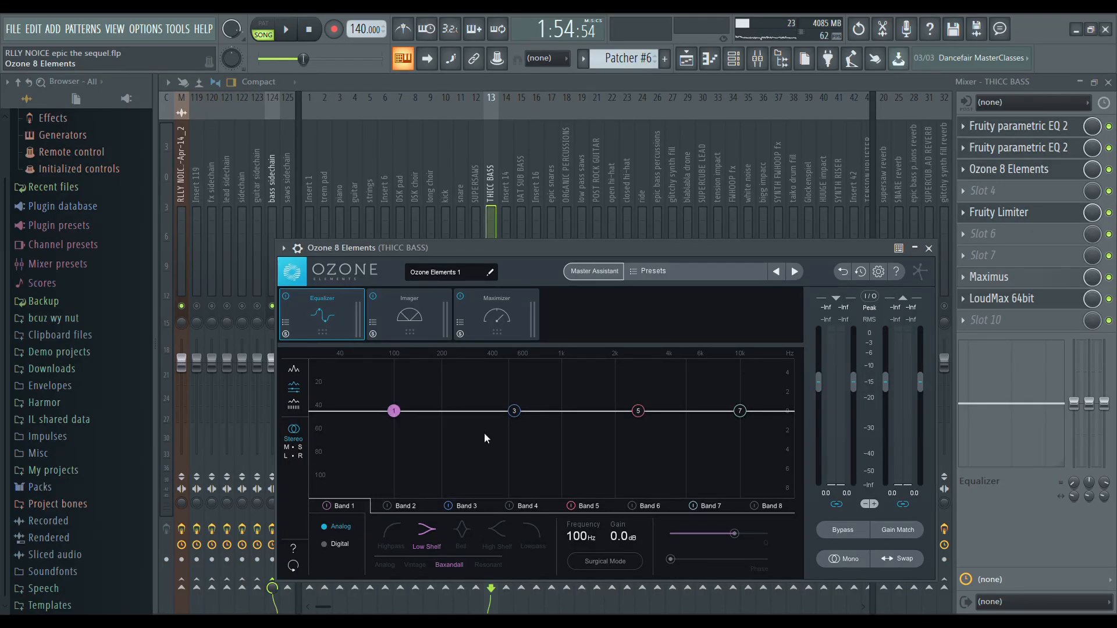
right_click(394, 411)
mouse_move(439, 465)
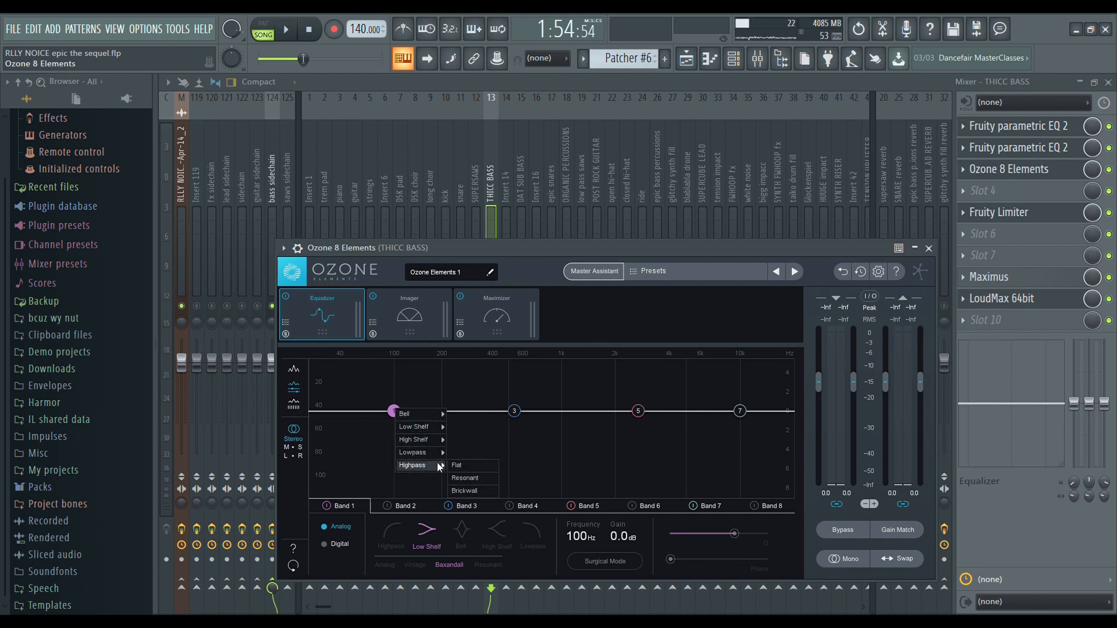
click(477, 490)
drag(394, 412, 411, 412)
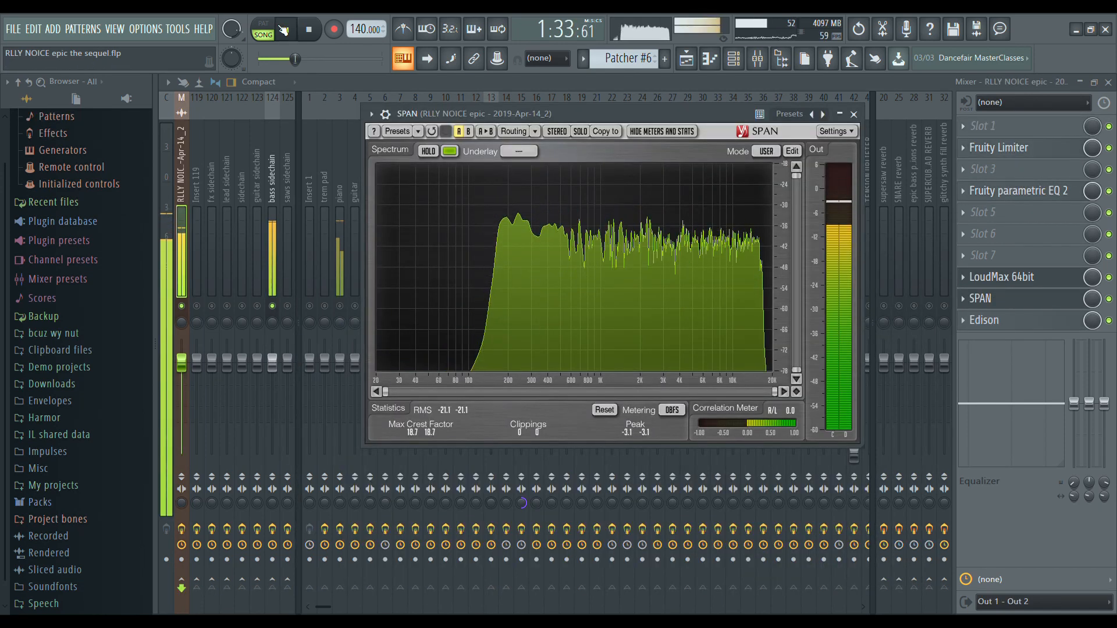
Step: Play and pause the song to examine the bass's low-frequency cutoff in SPAN on the master
click(283, 30)
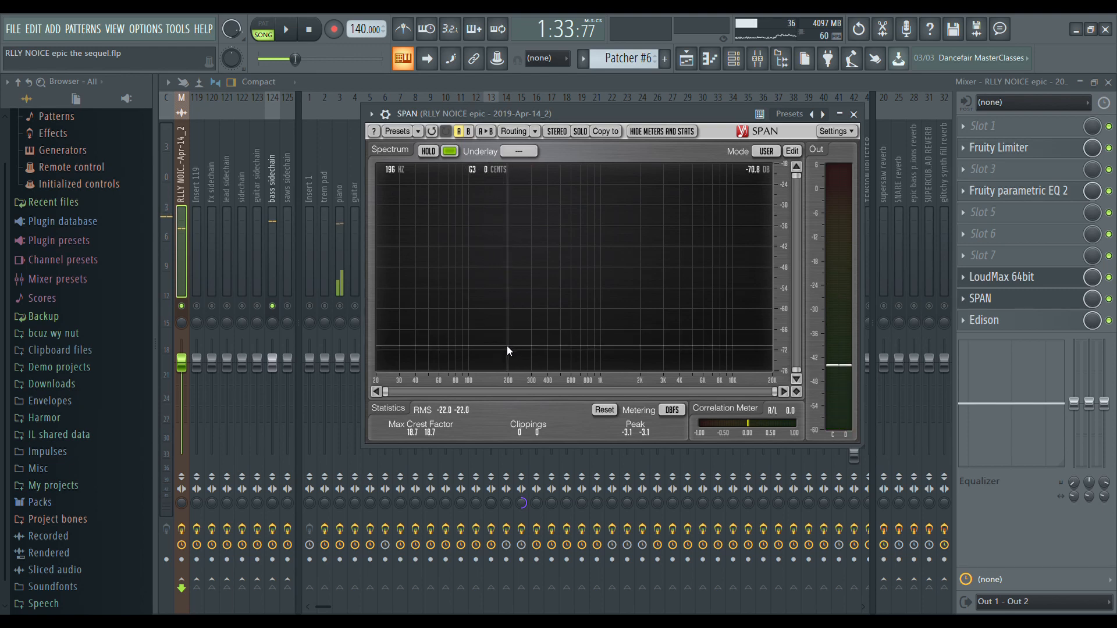
click(287, 32)
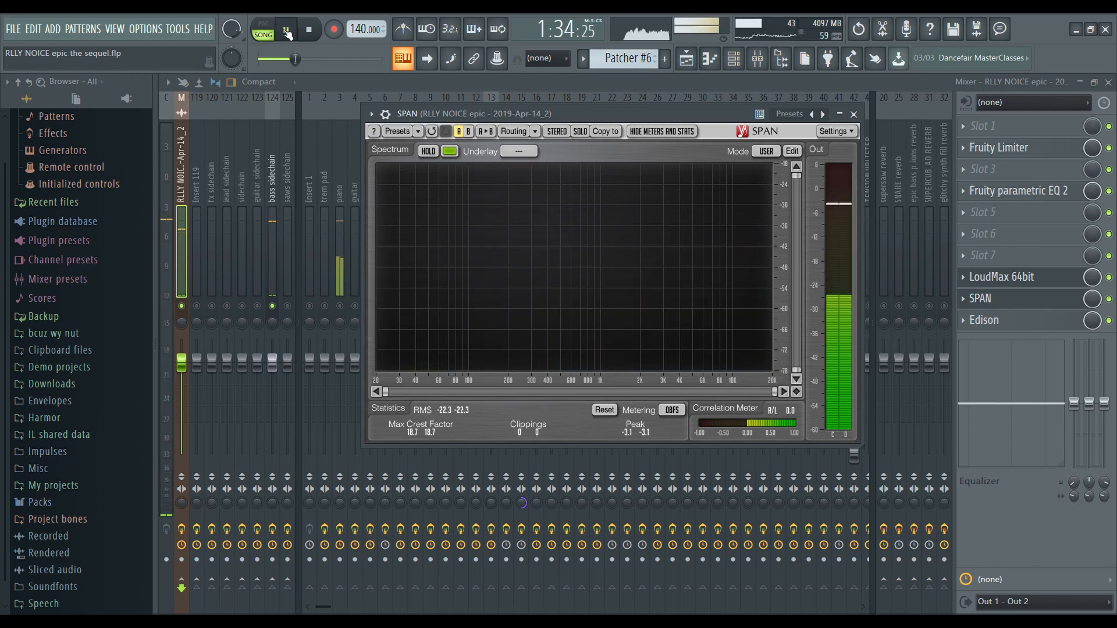
click(287, 32)
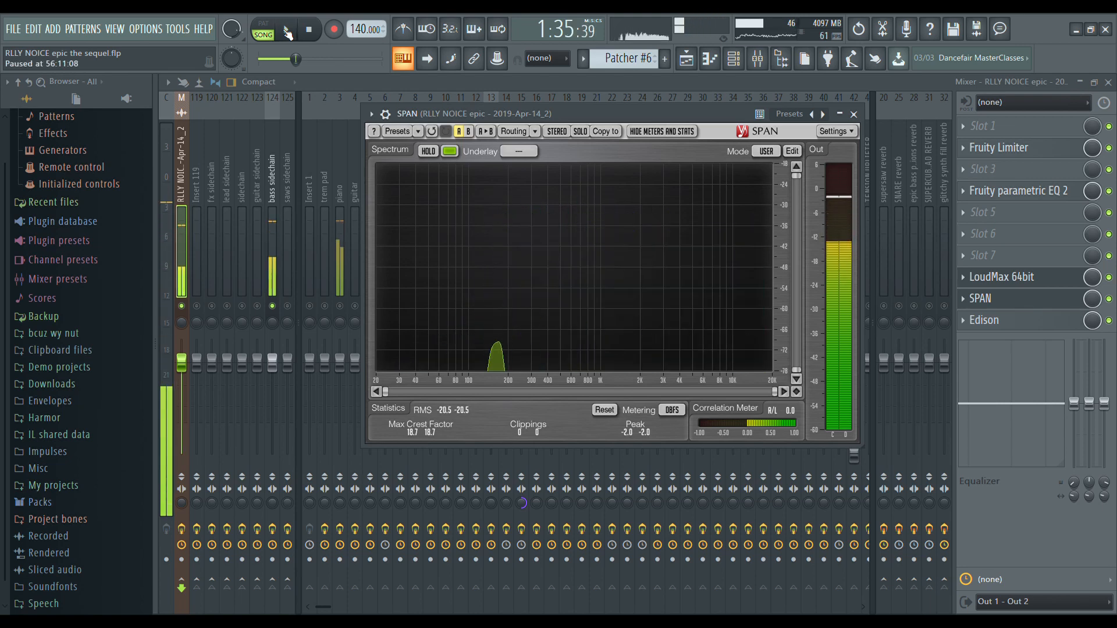
Step: Switch Ozone band 1 on THICC BASS to a Flat highpass and set its slope to 48
scroll(432, 274, down, 15)
scroll(488, 288, up, 3)
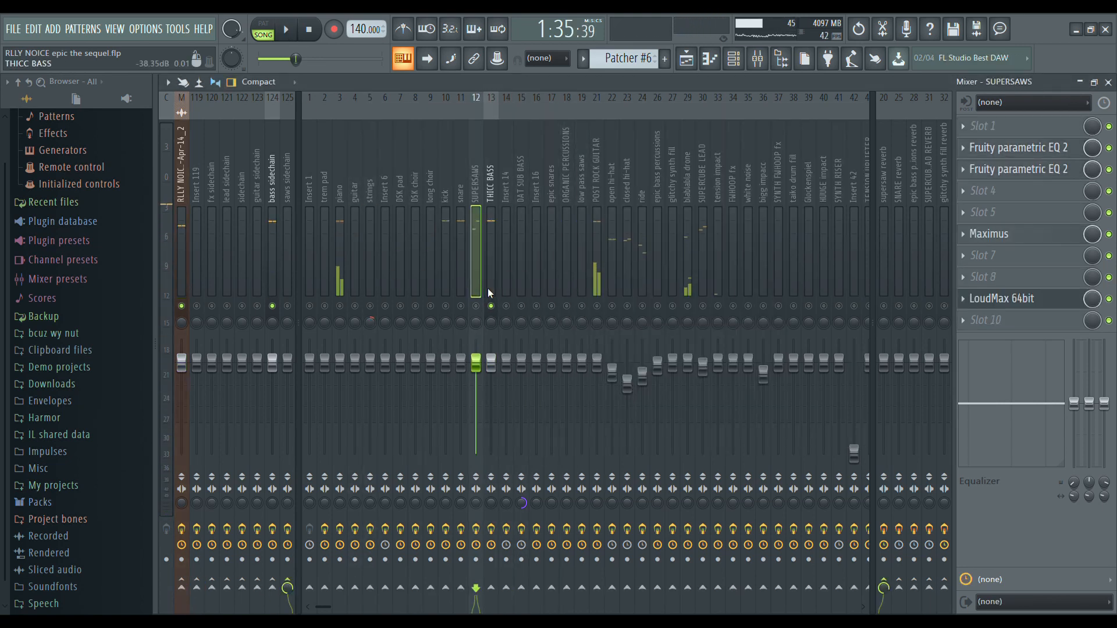
scroll(488, 288, down, 1)
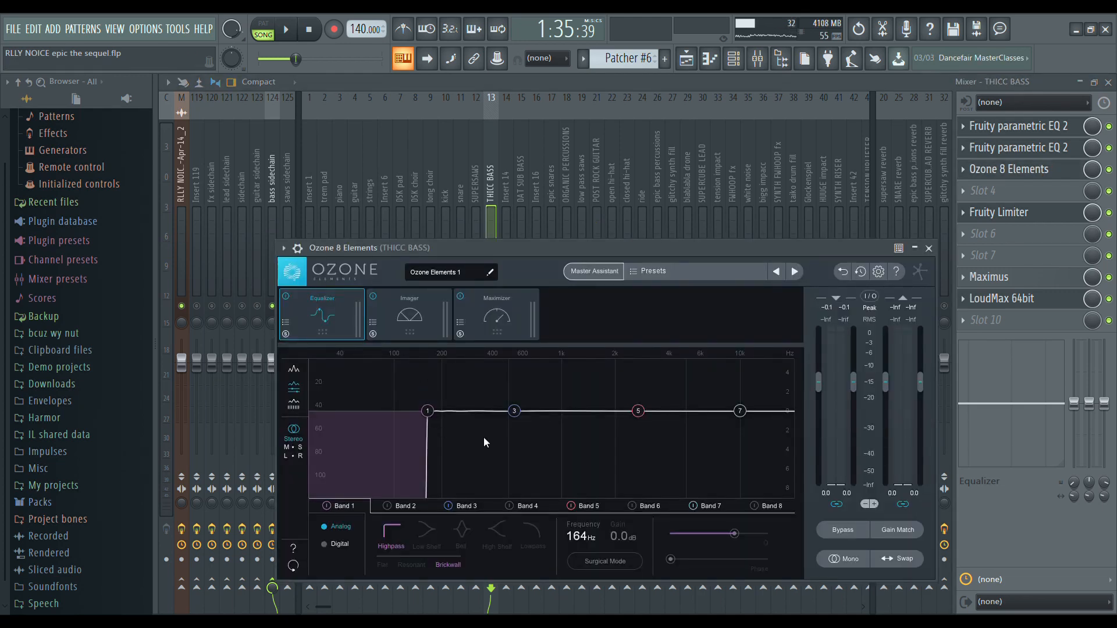
right_click(427, 411)
mouse_move(455, 472)
click(508, 473)
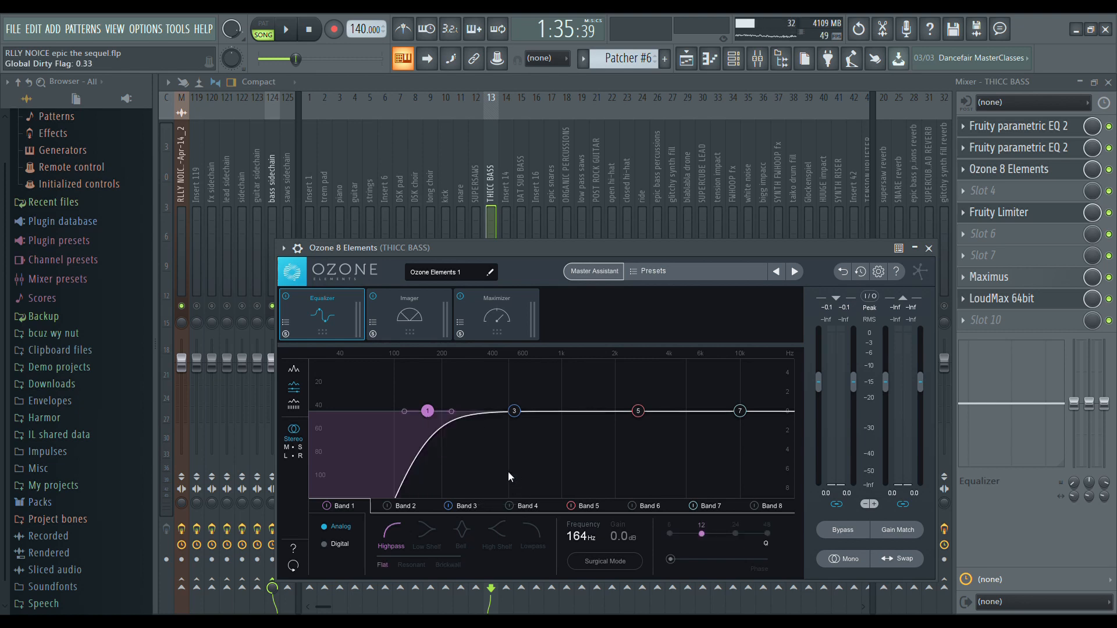
scroll(428, 413, up, 2)
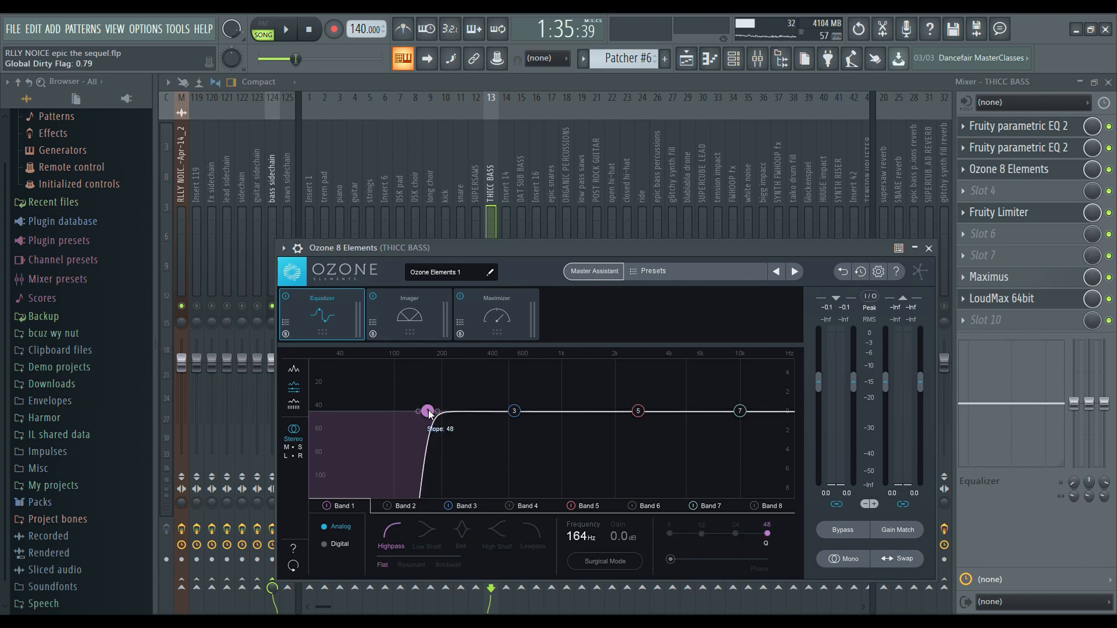
scroll(429, 414, down, 2)
scroll(429, 414, up, 2)
Step: Bring up SPAN on the master track and play the song to examine the spectrum with the gentler highpass
click(182, 259)
click(1024, 321)
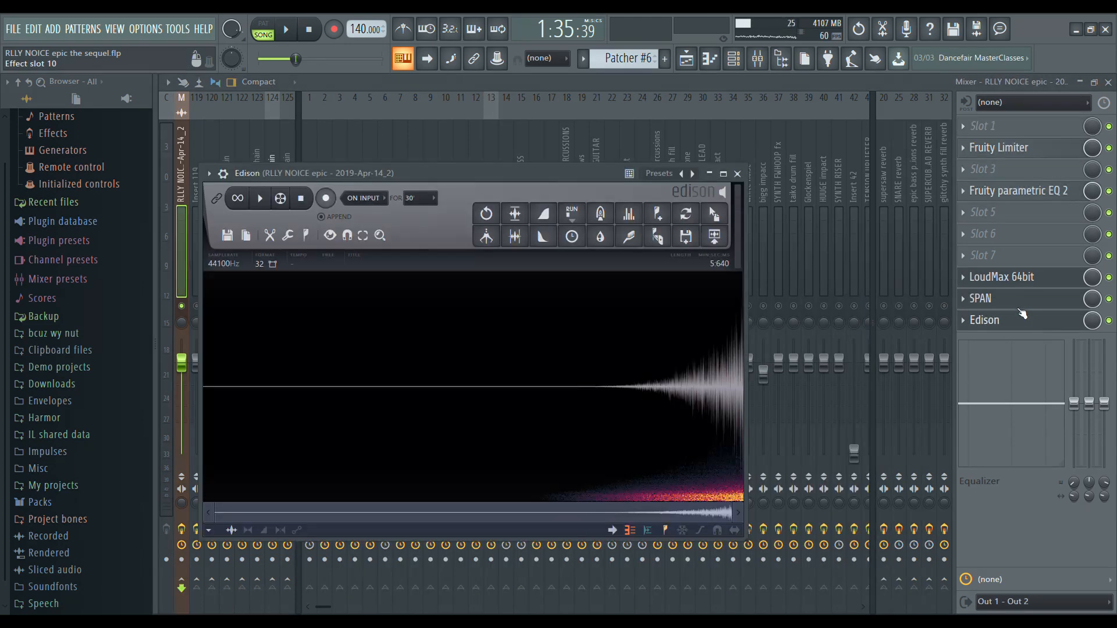
click(1019, 306)
click(1021, 305)
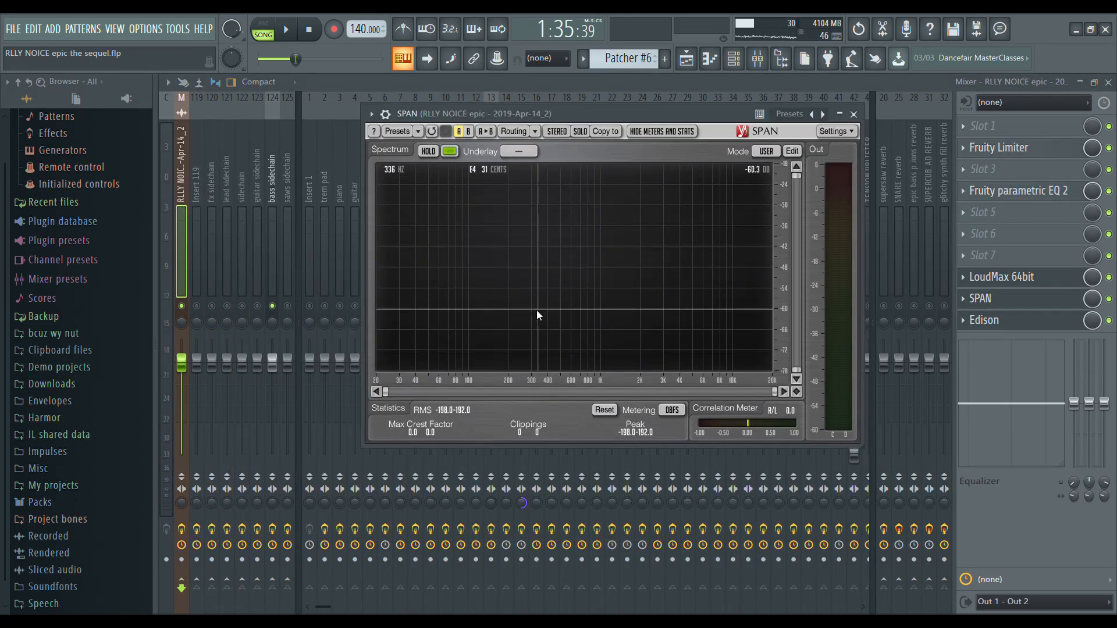
click(291, 30)
click(296, 33)
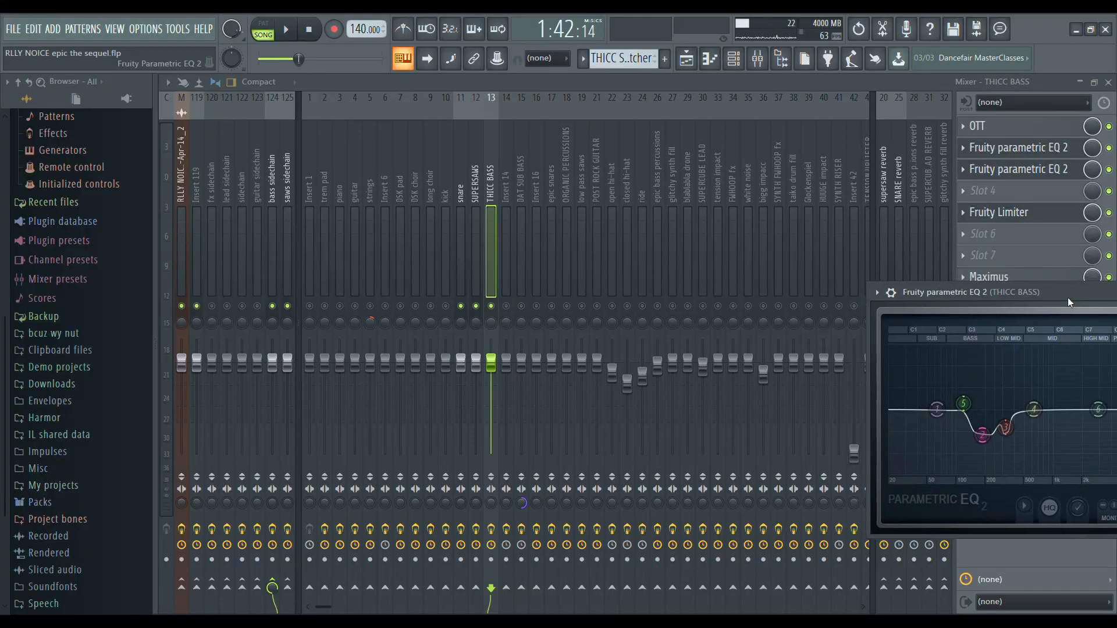
Step: Examine the bass and low-mid cuts in THICC BASS's Fruity parametric EQ 2, plus the SUPERSAWS and snare effect chains
drag(1067, 298, 525, 189)
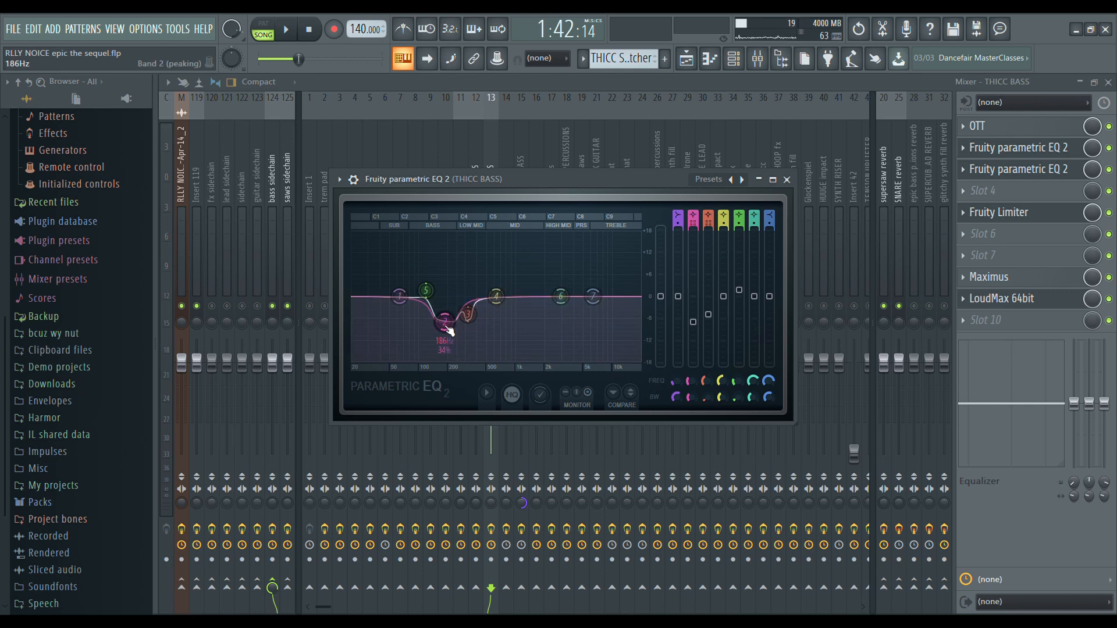
drag(449, 331, 446, 327)
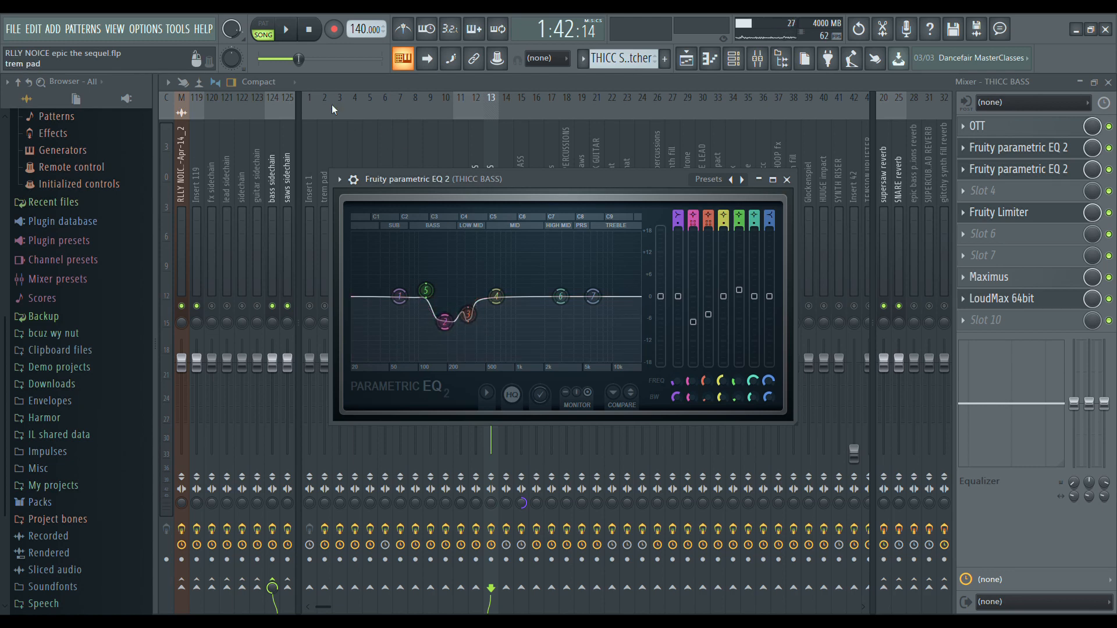
click(490, 154)
click(475, 286)
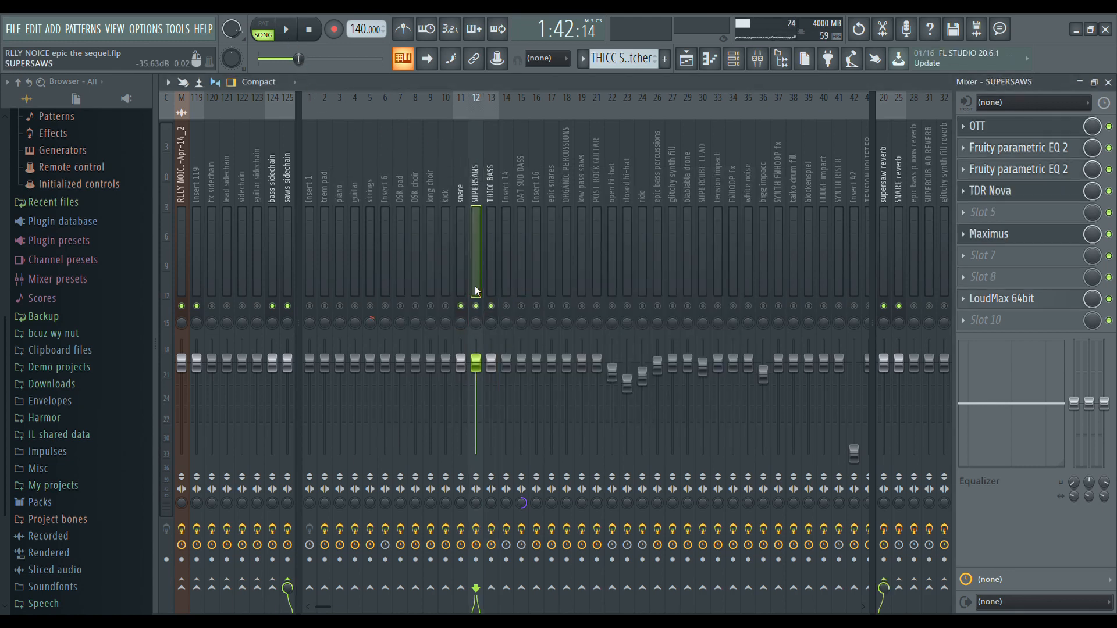
click(464, 285)
Step: Close the mixer and play a few bars of the arrangement from bar 53
click(1094, 82)
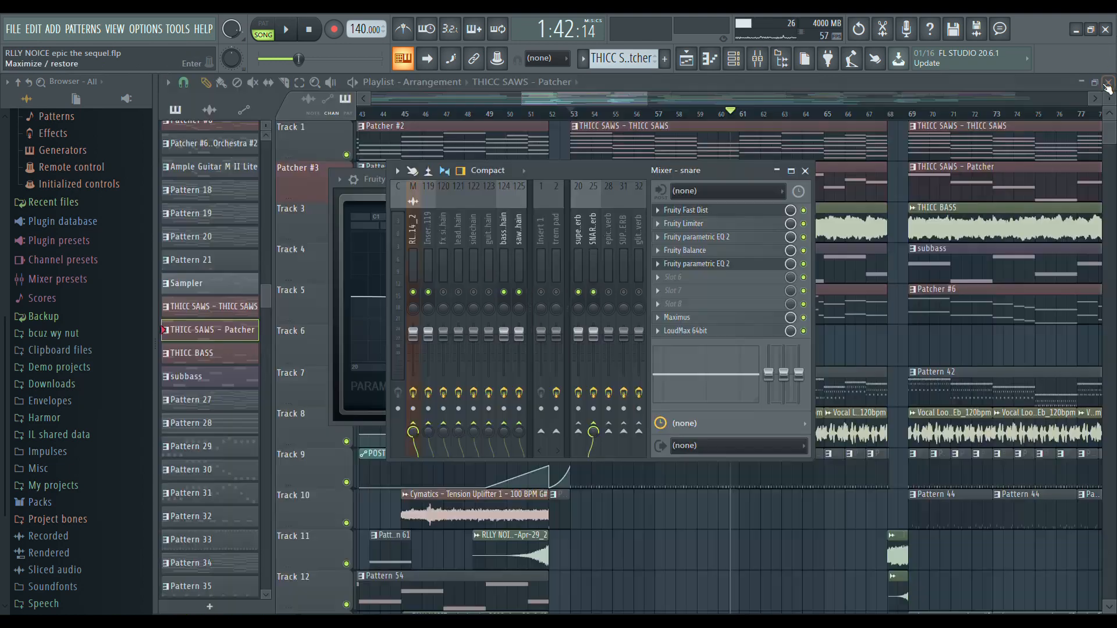
click(806, 170)
click(571, 114)
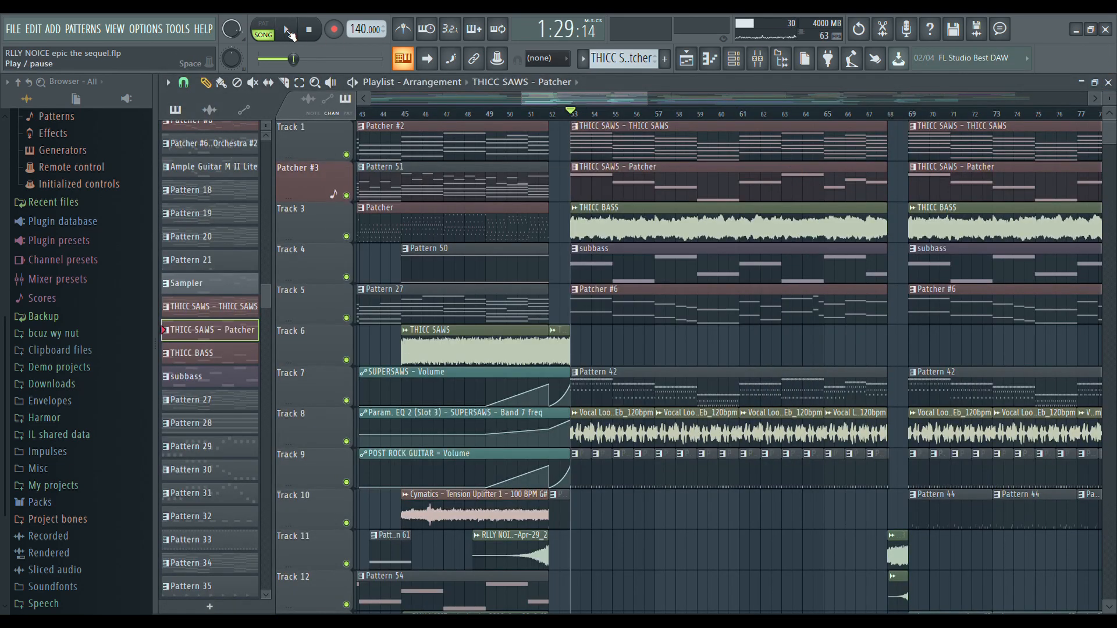
click(287, 32)
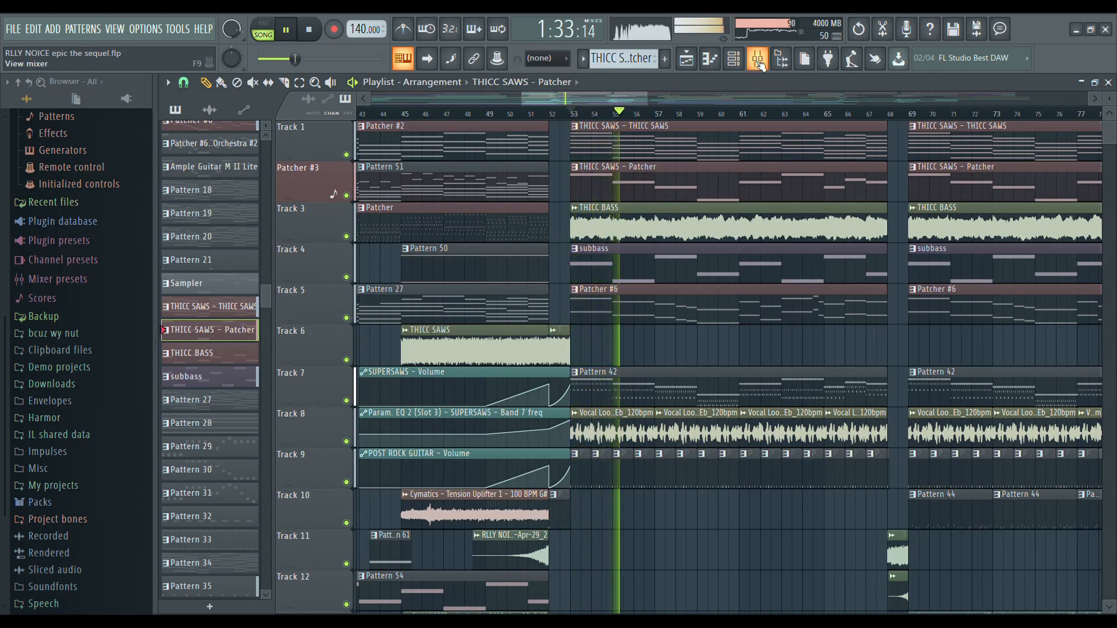
click(283, 36)
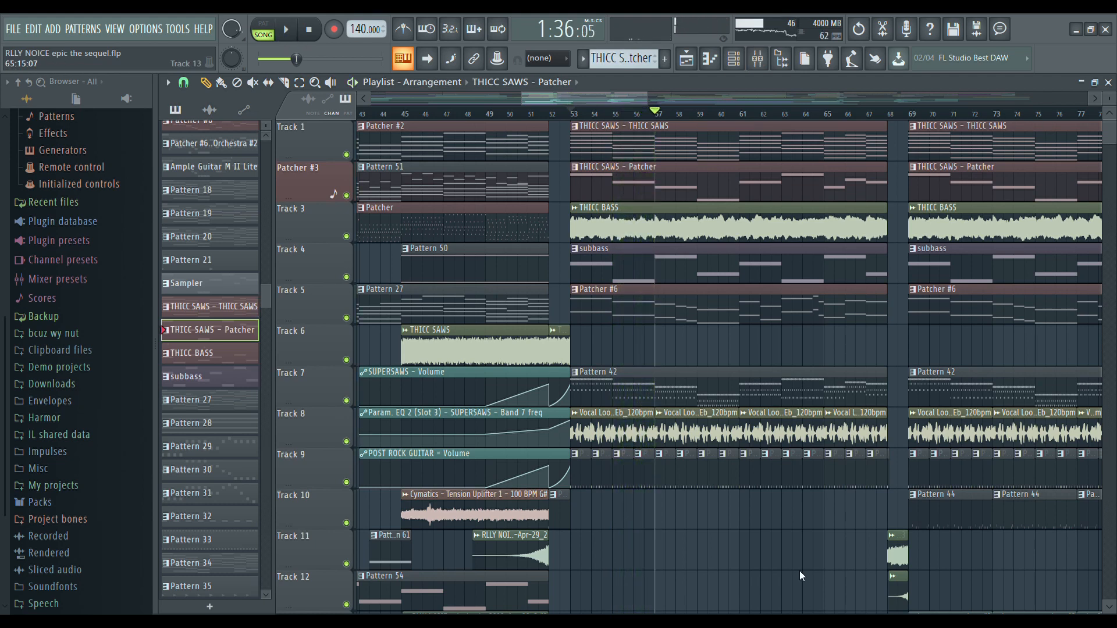